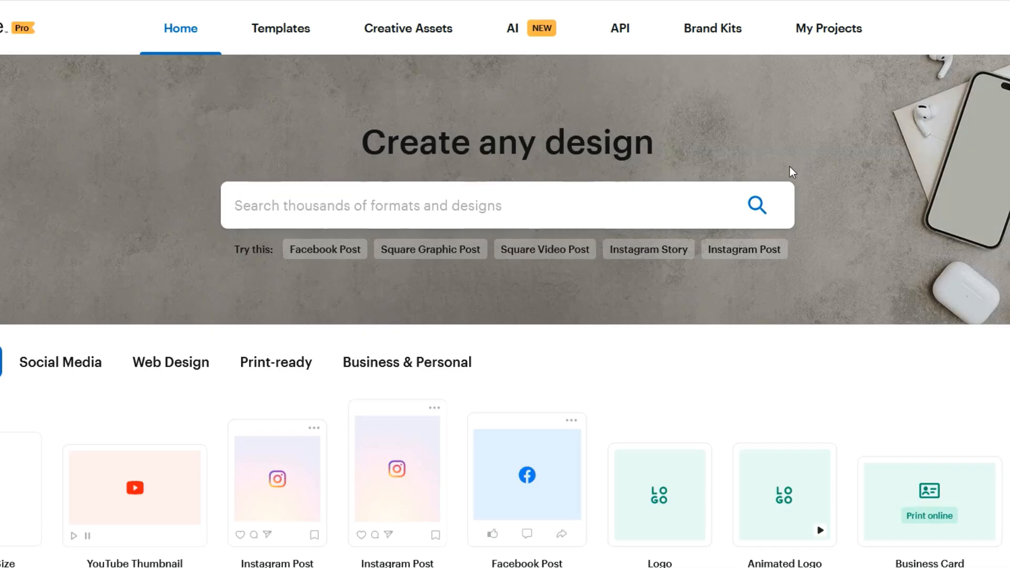
# Look through the design formats and recent designs on the home page
pyautogui.scroll(-3, 748, 213)
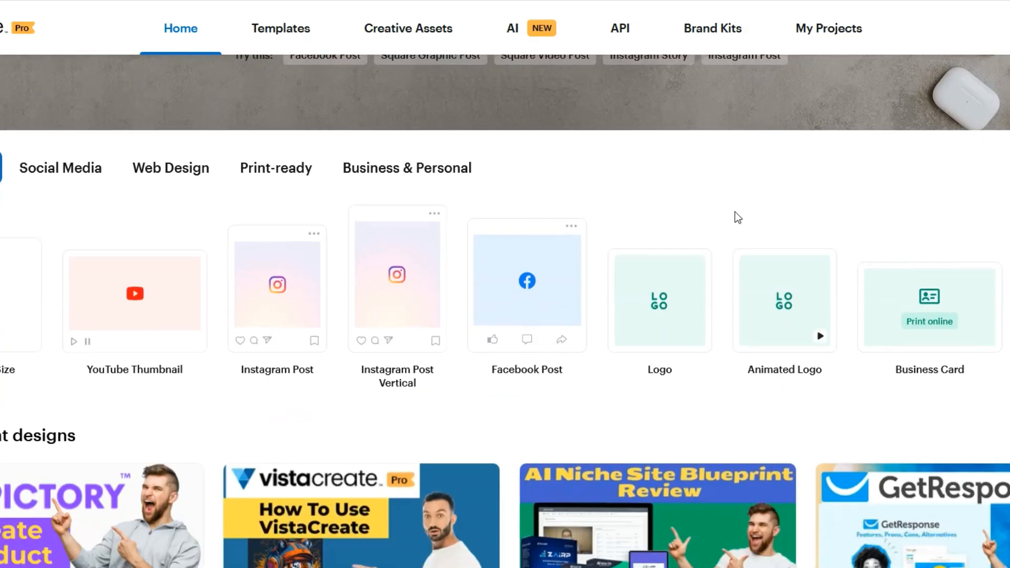
pyautogui.scroll(2, 734, 218)
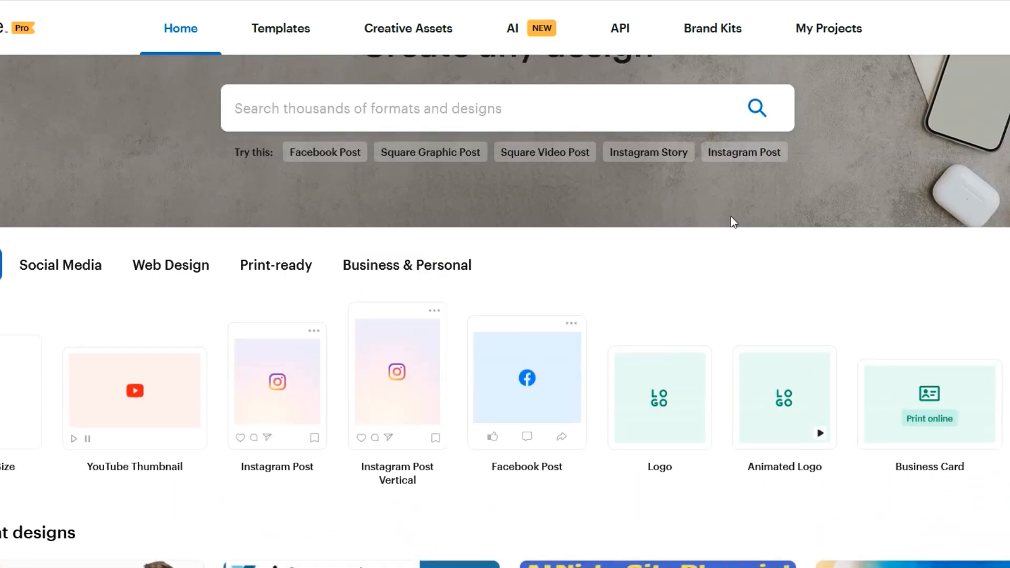
pyautogui.scroll(-3, 729, 217)
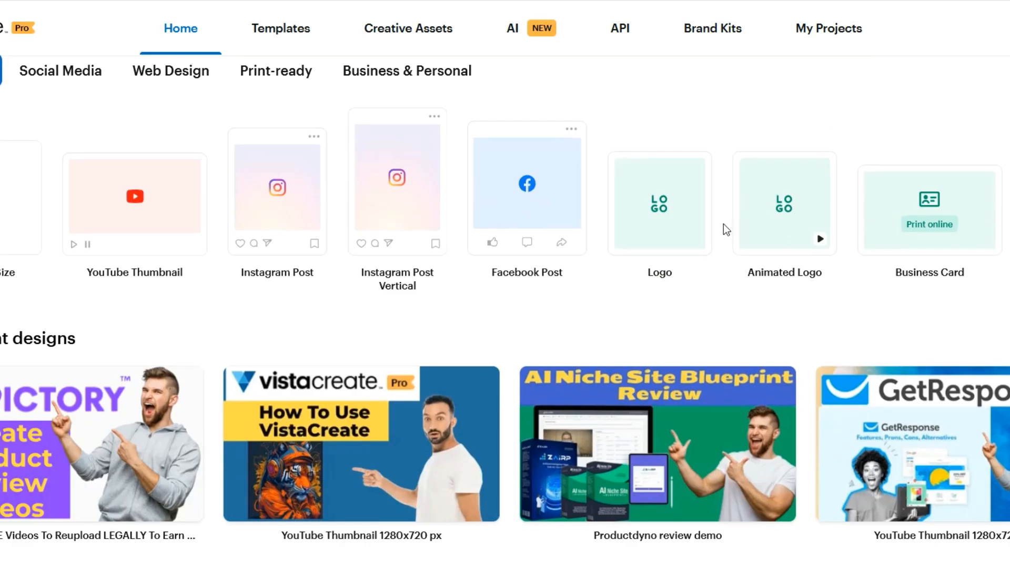
pyautogui.scroll(3, 724, 225)
pyautogui.scroll(-2, 723, 225)
pyautogui.scroll(2, 723, 225)
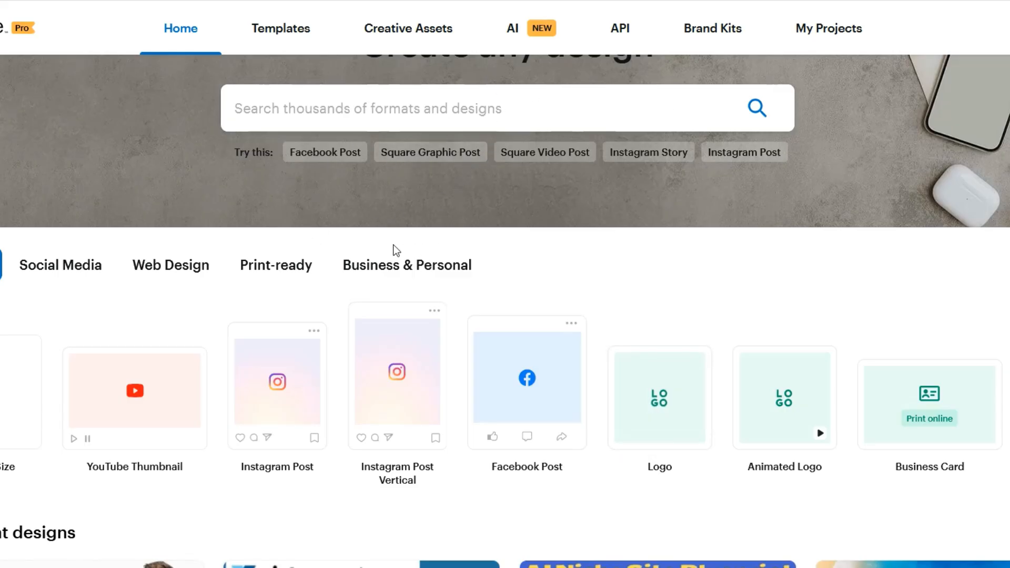
pyautogui.scroll(-2, 392, 243)
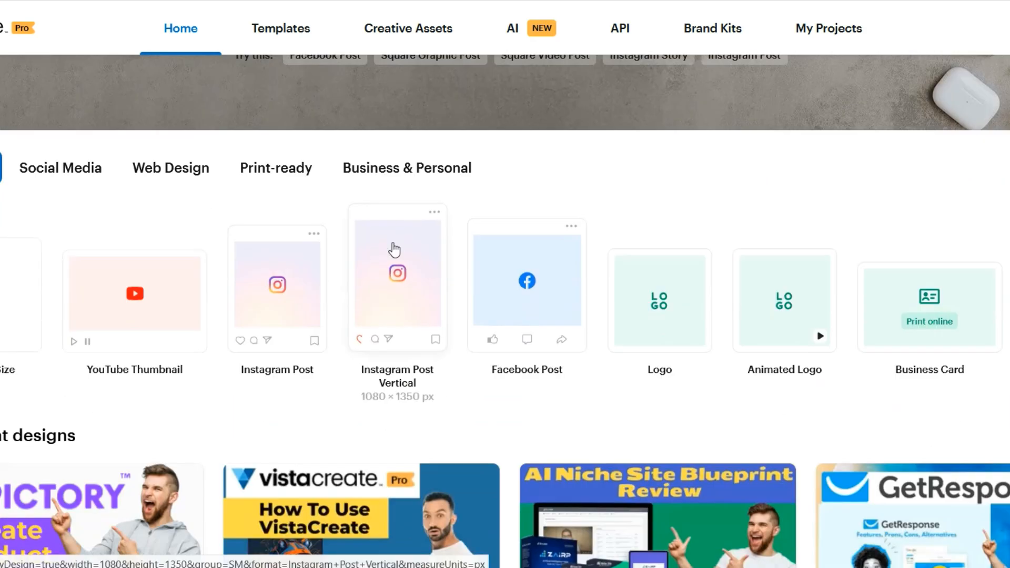
pyautogui.scroll(-1, 392, 234)
pyautogui.scroll(-4, 393, 231)
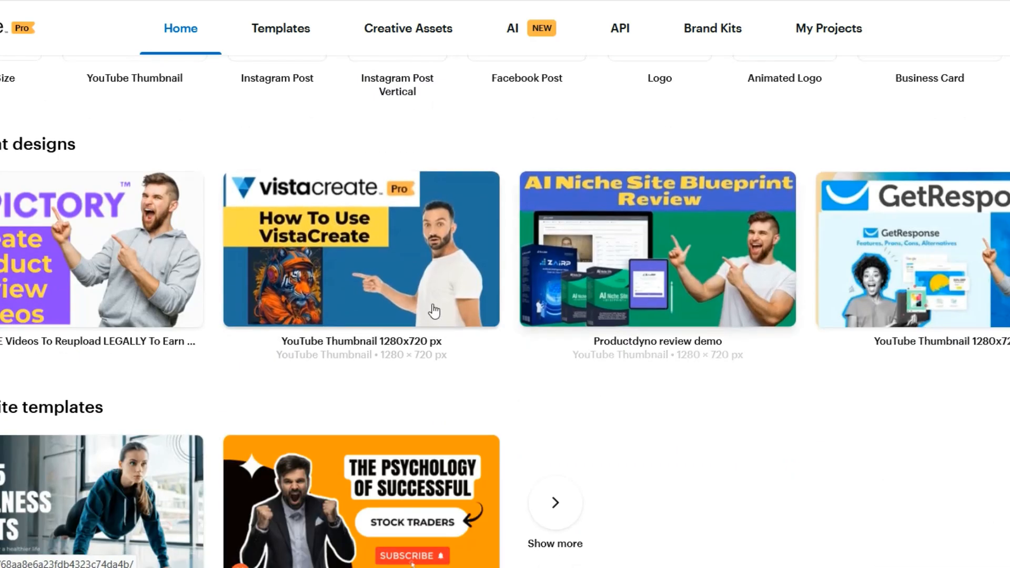
# Open the "Top 5 Wellness Habits" YouTube thumbnail from the favorite templates for editing
pyautogui.scroll(-3, 517, 308)
pyautogui.scroll(-3, 517, 305)
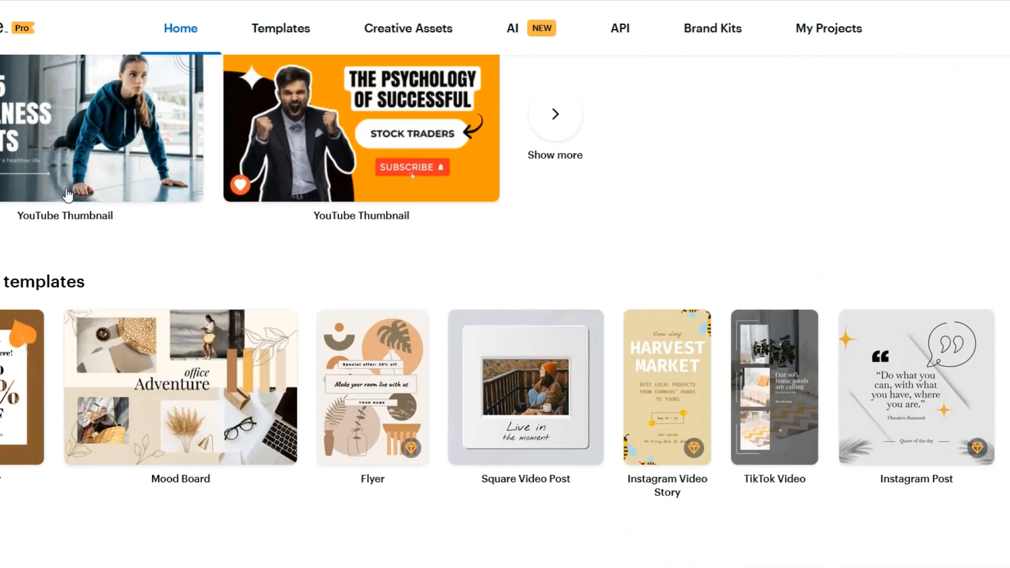
pyautogui.click(74, 105)
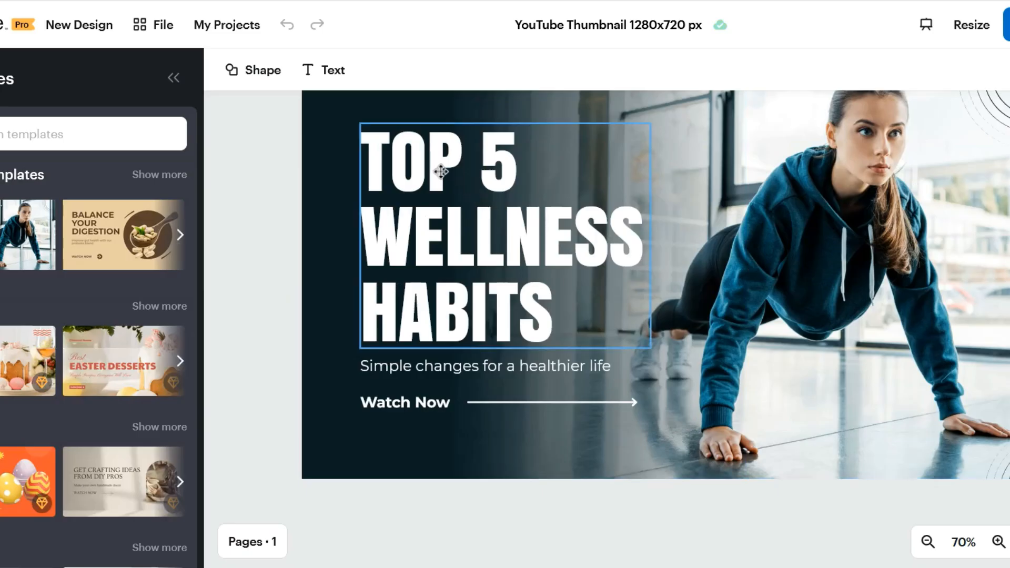
# Preview the Fade, Scale, Wobble, Flash and Shake animations on the "TOP 5 WELLNESS HABITS" heading
pyautogui.doubleClick(470, 179)
pyautogui.tripleClick(470, 178)
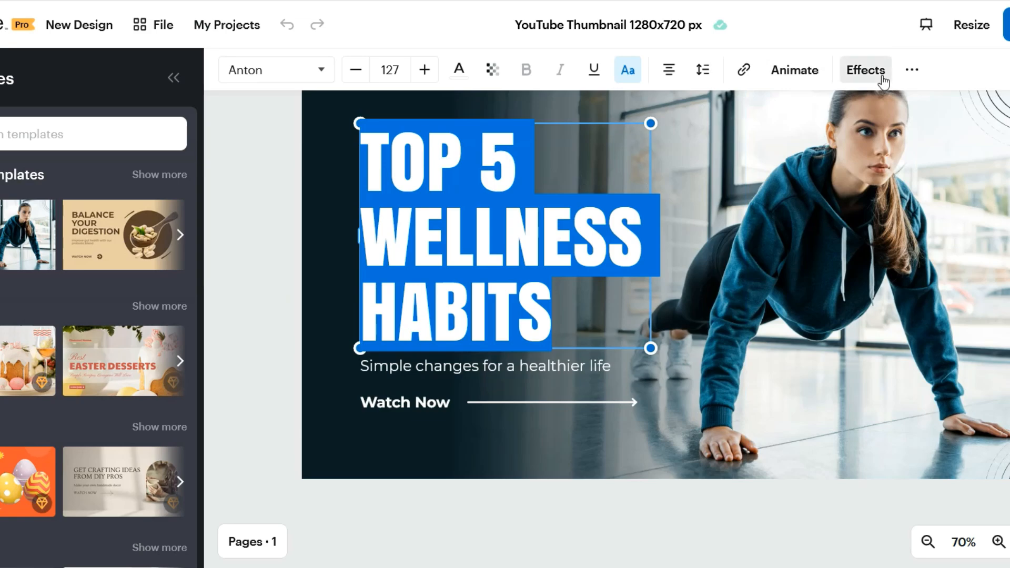
pyautogui.click(802, 84)
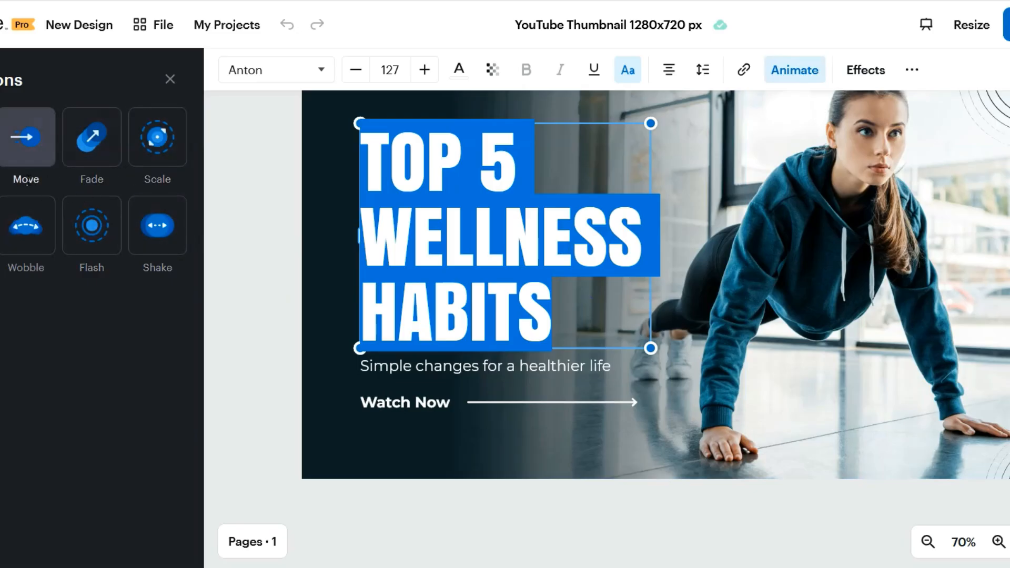
pyautogui.click(87, 161)
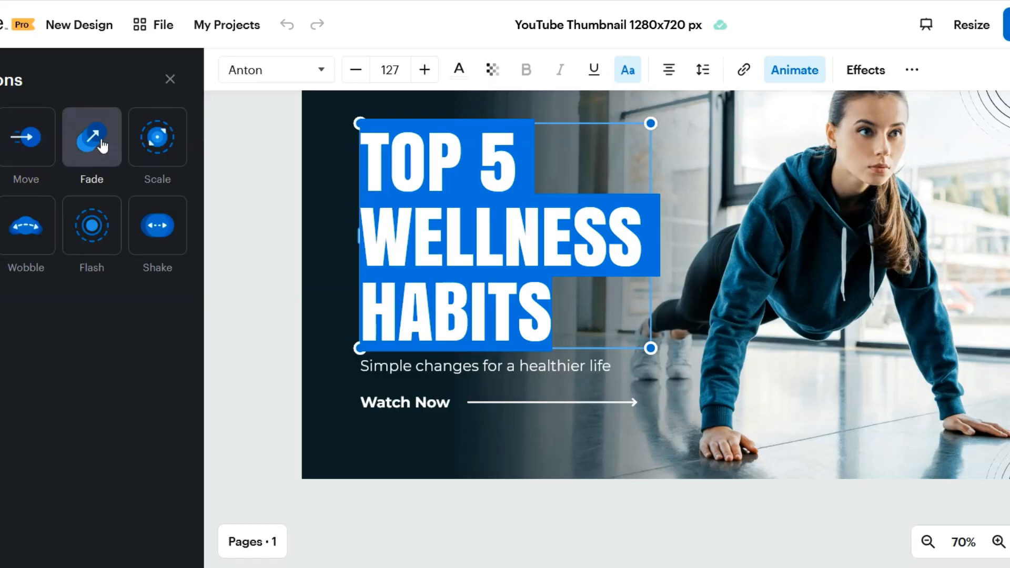
pyautogui.click(152, 143)
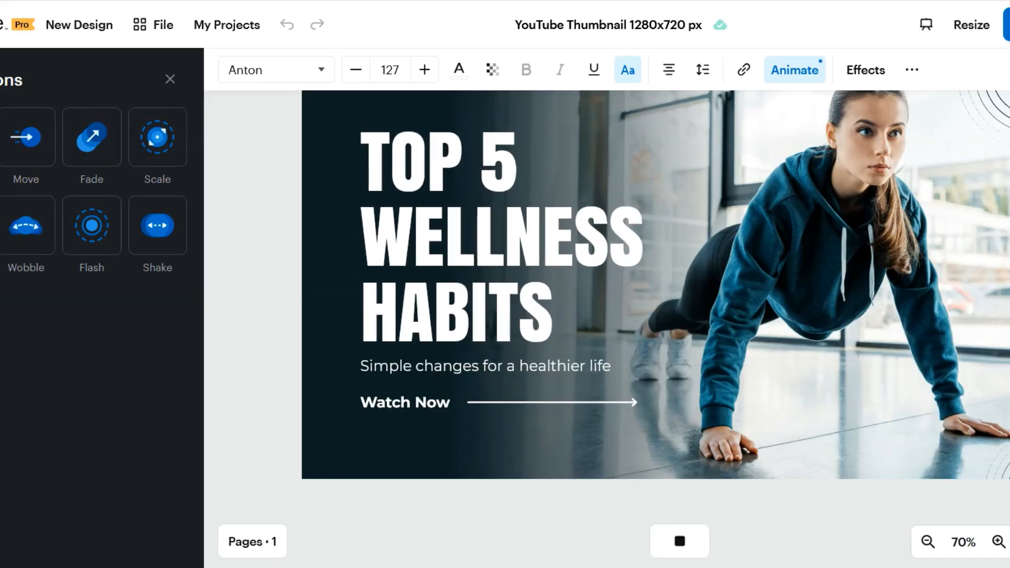
pyautogui.click(43, 236)
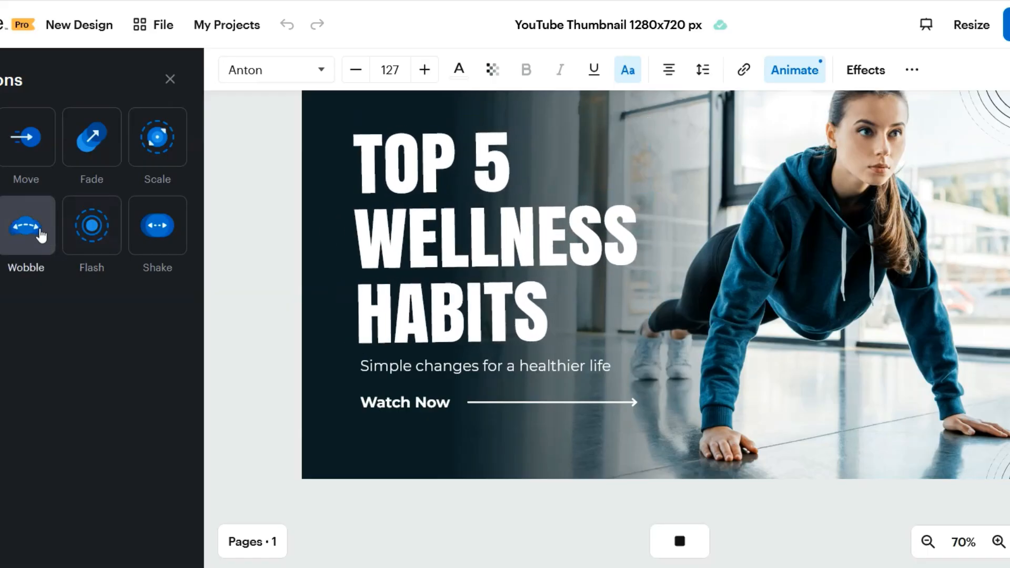
pyautogui.click(90, 230)
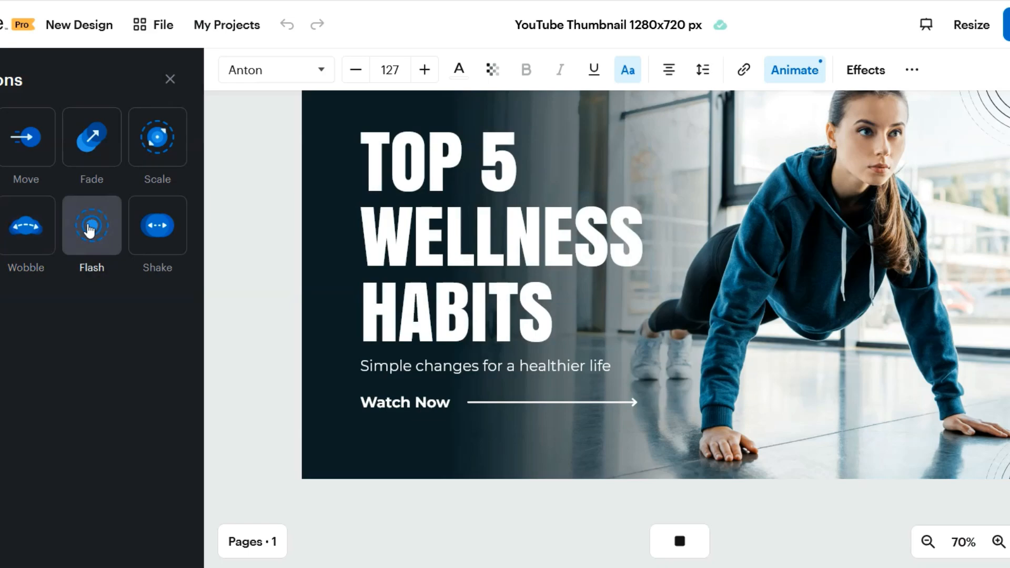
pyautogui.click(158, 226)
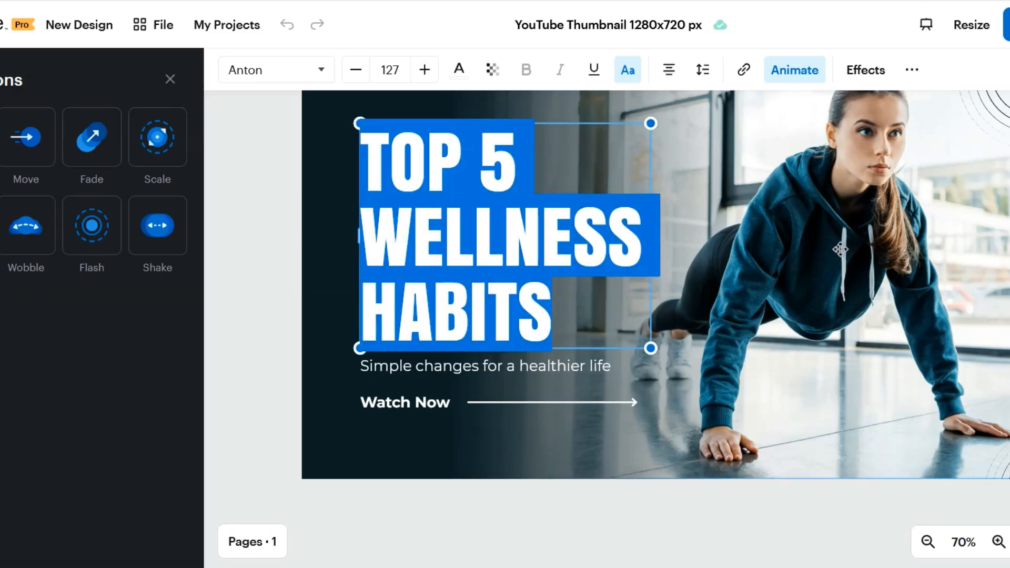
# Try the Blur and Move animations on the workout photo and settle on the Fade animation
pyautogui.scroll(2, 847, 290)
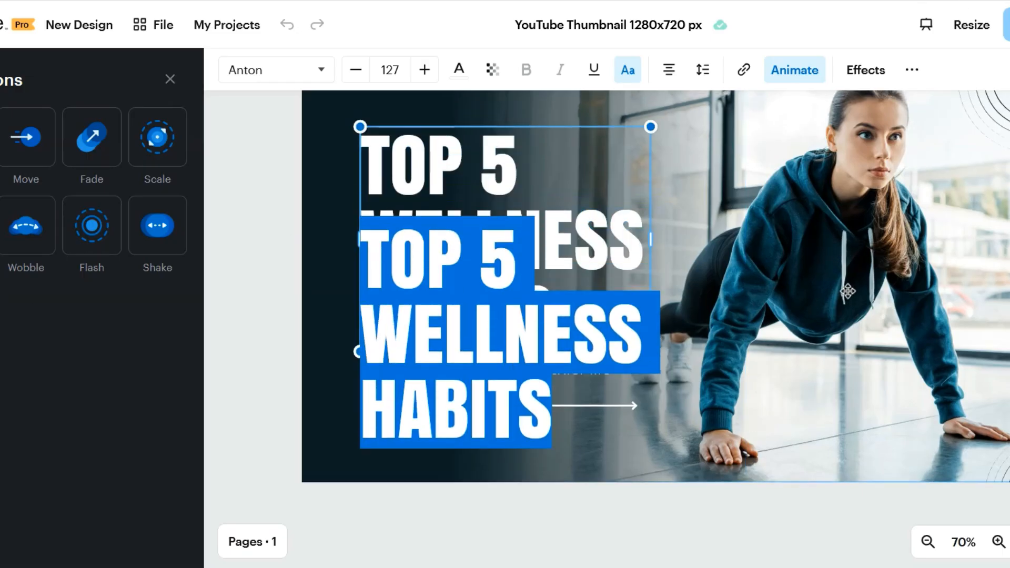
pyautogui.click(844, 314)
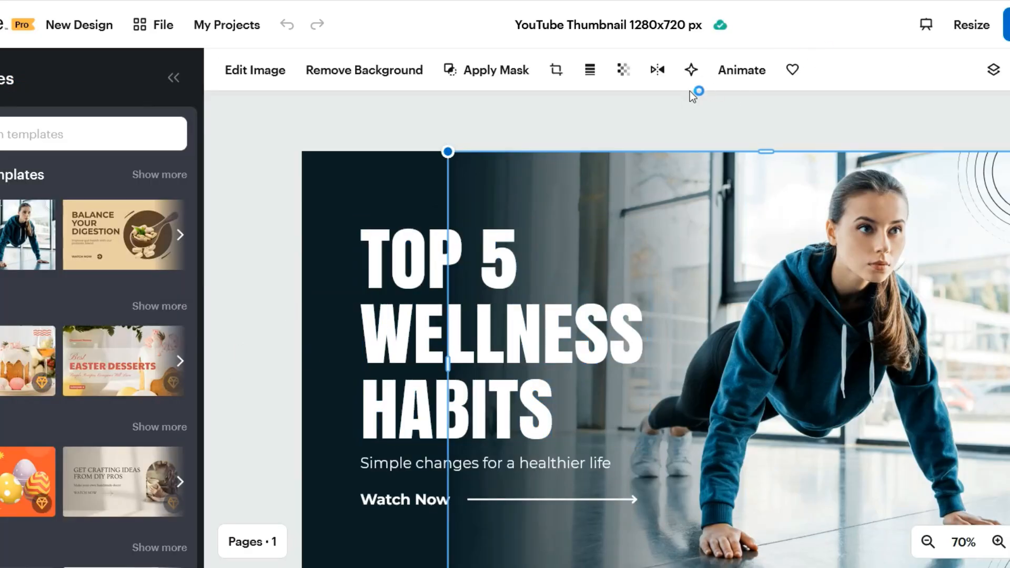
pyautogui.click(748, 79)
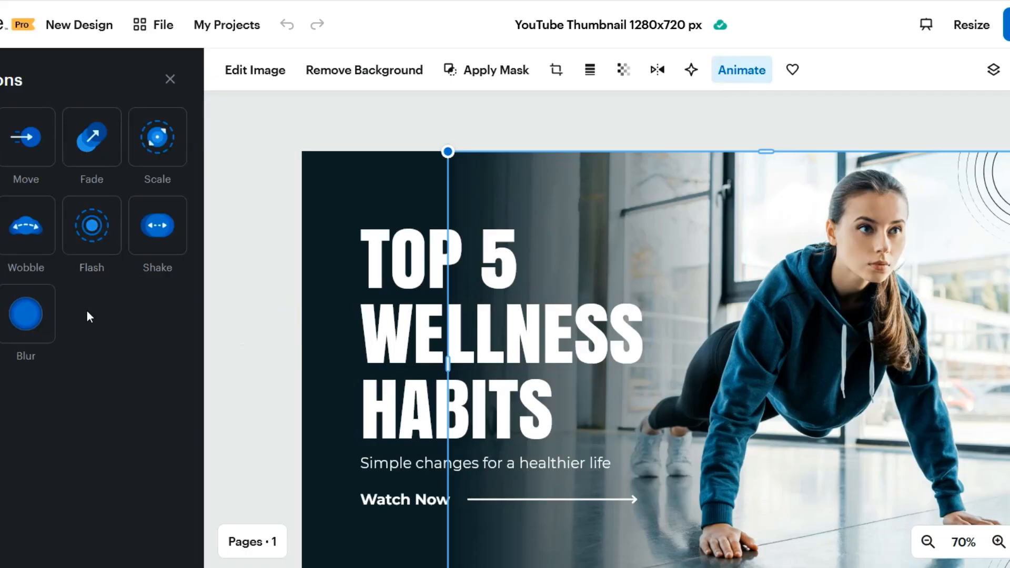
pyautogui.click(26, 317)
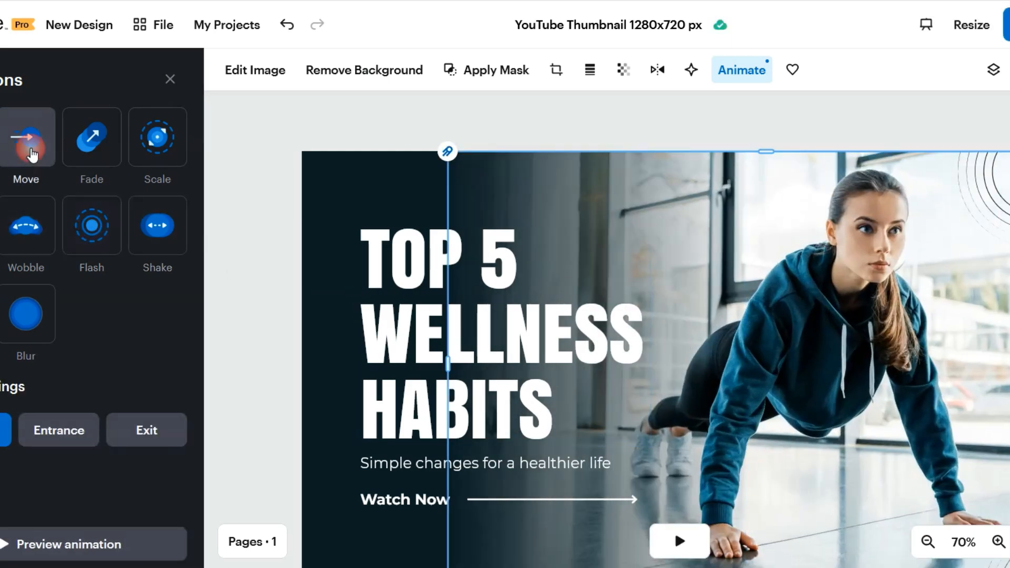
pyautogui.click(33, 155)
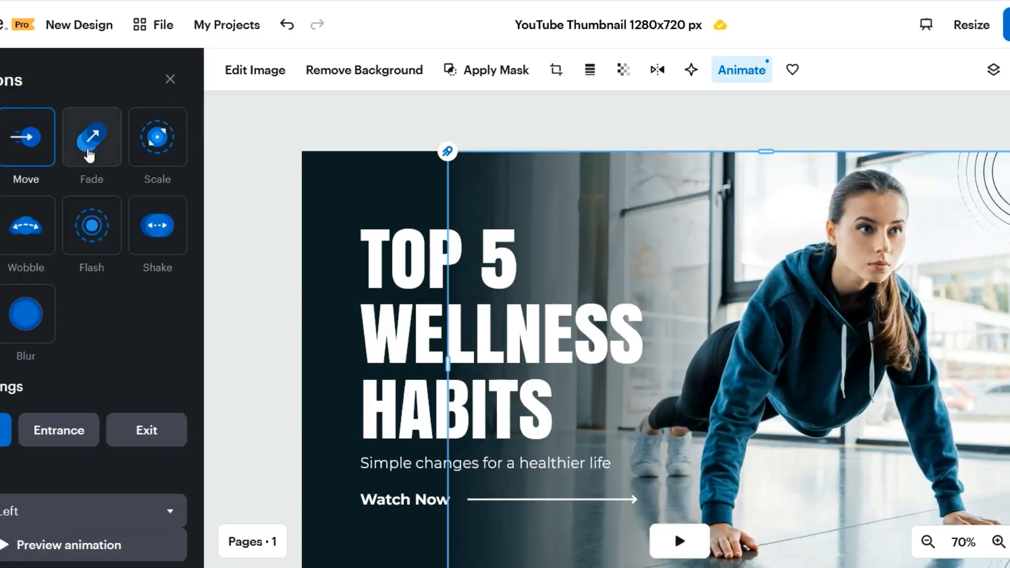
pyautogui.click(90, 139)
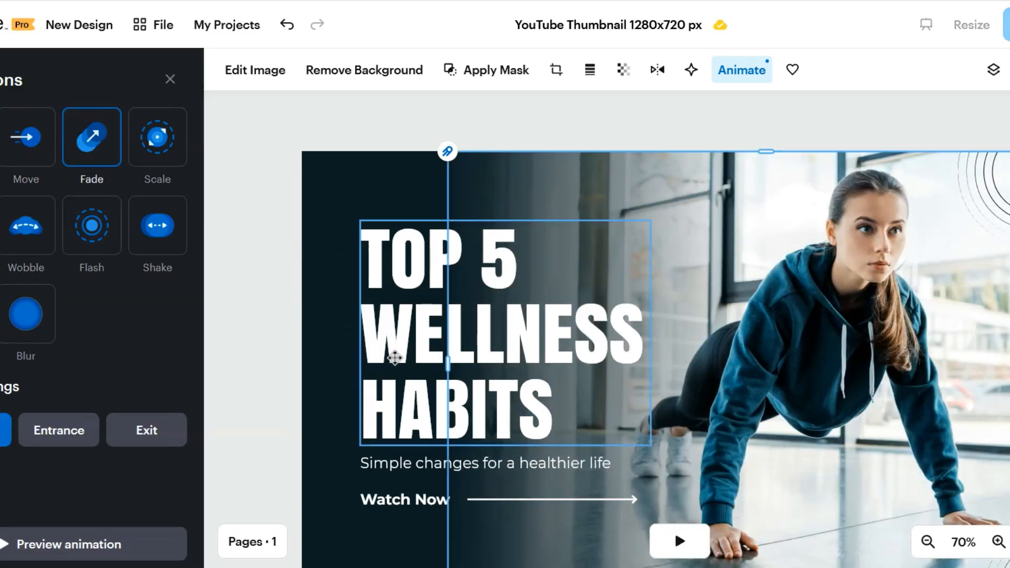
# Try the Glitch effect on the "TOP 5 WELLNESS HABITS" heading and replace it with the offset grey shadow-style text effect
pyautogui.doubleClick(394, 354)
pyautogui.tripleClick(405, 273)
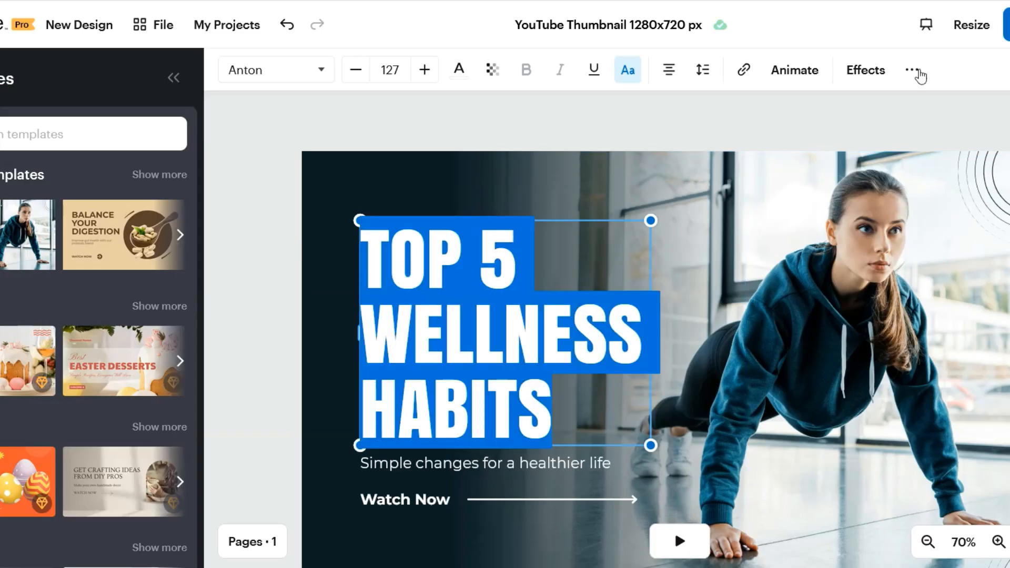
pyautogui.click(868, 74)
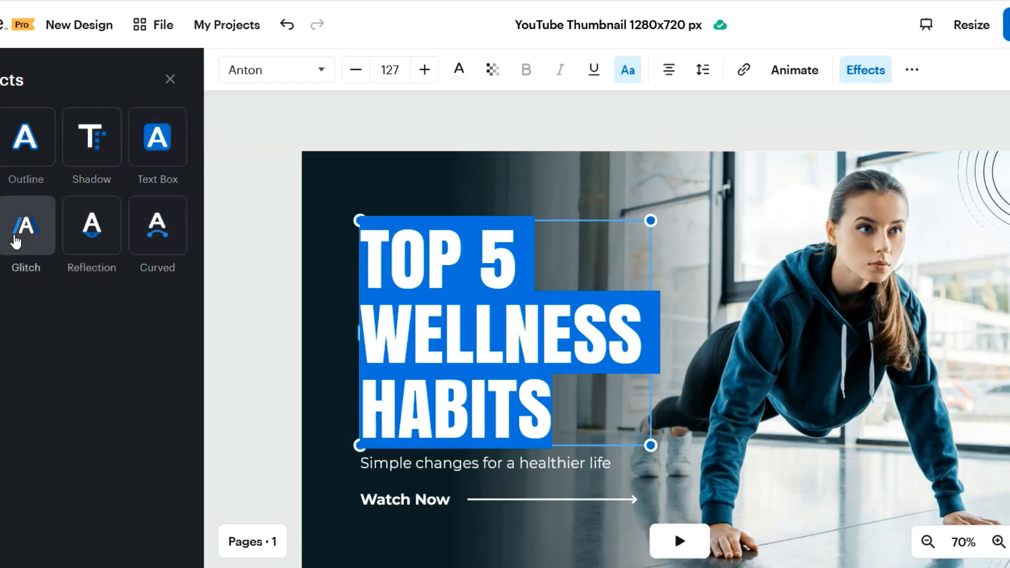
pyautogui.click(21, 231)
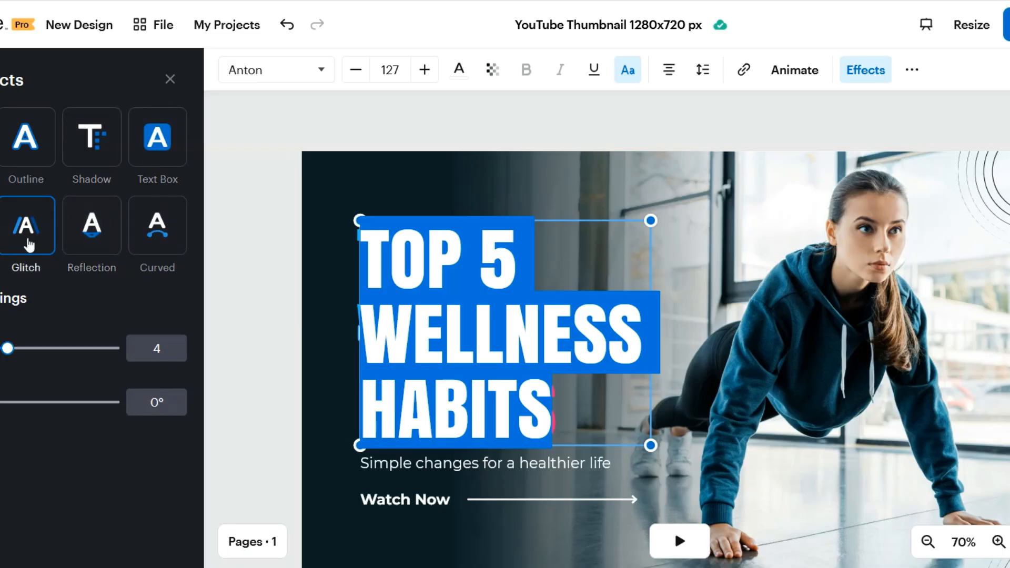
pyautogui.click(0, 225)
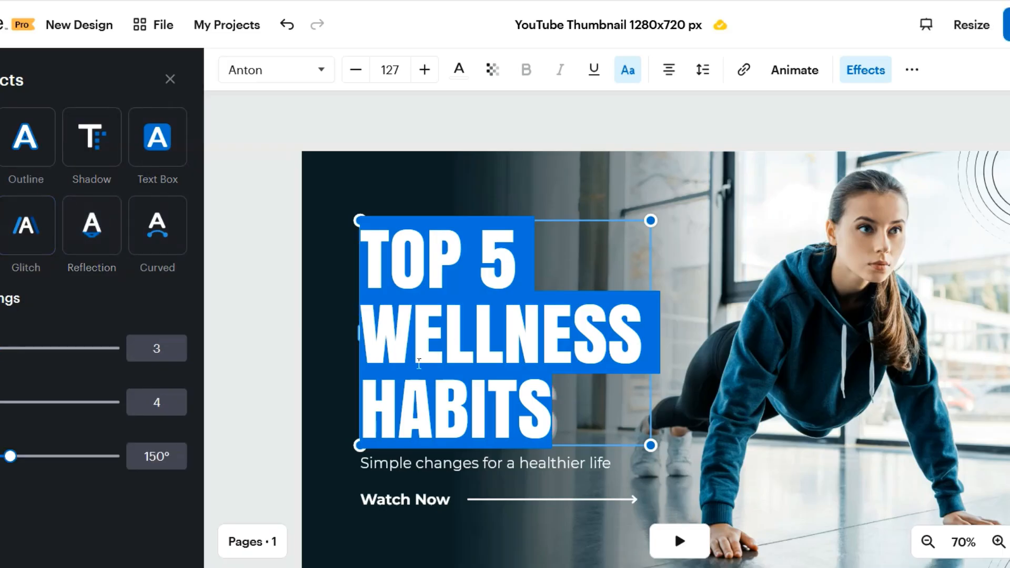
pyautogui.click(703, 223)
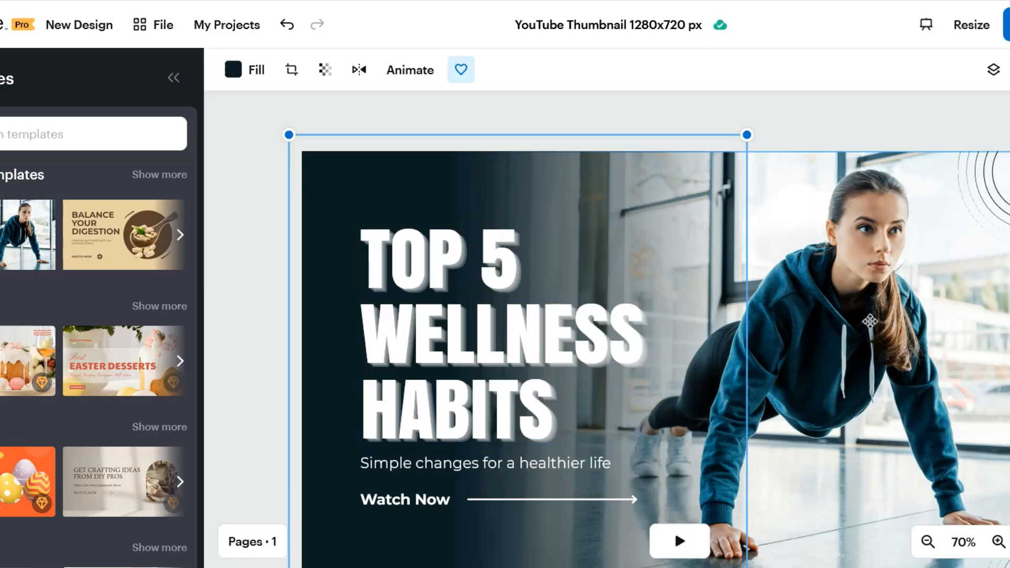
pyautogui.click(504, 314)
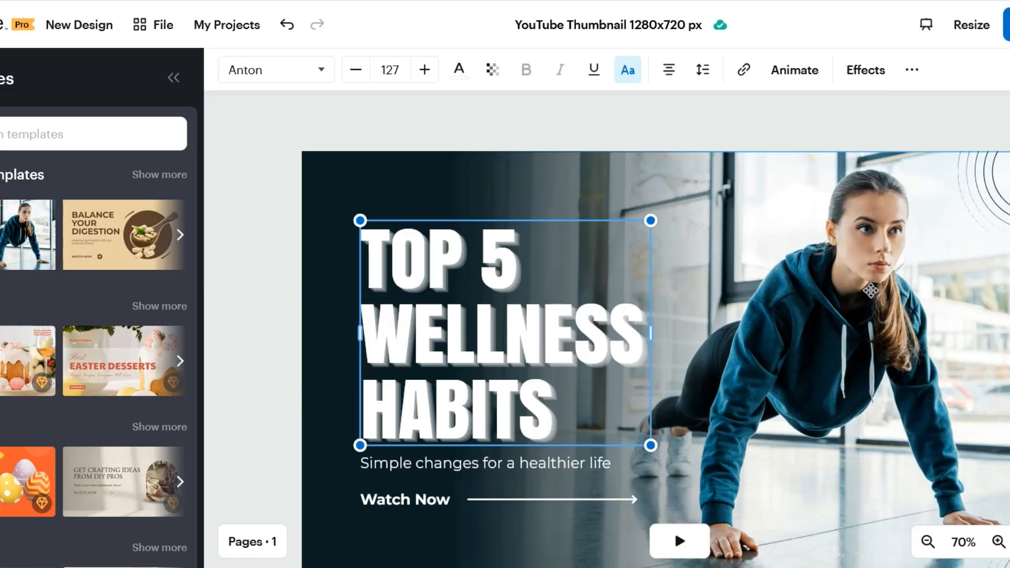
pyautogui.scroll(-1, 869, 289)
pyautogui.scroll(1, 883, 252)
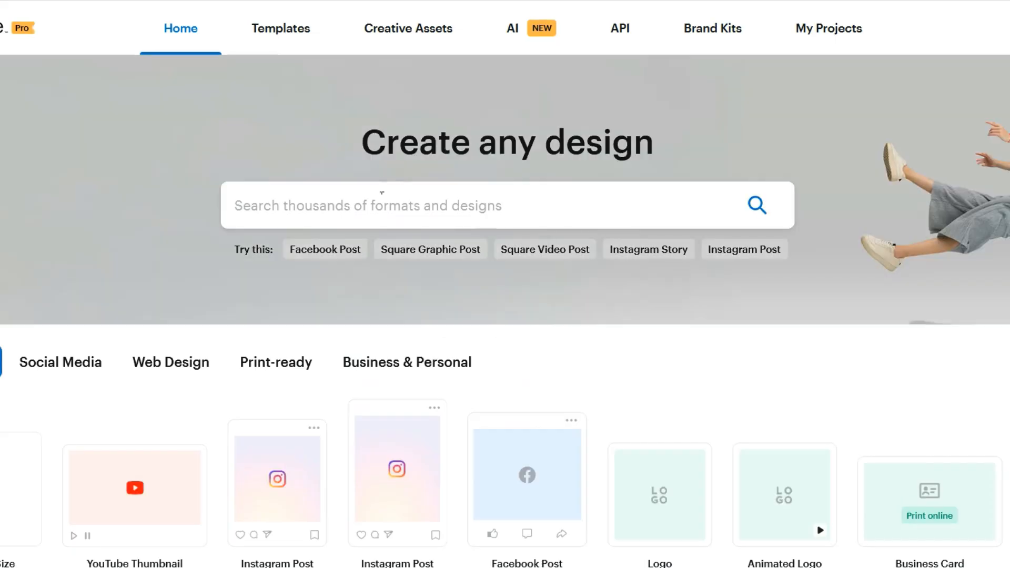
# Search the home page for "banner" and open the Blog Banner 1680 × 945 px format
pyautogui.click(382, 203)
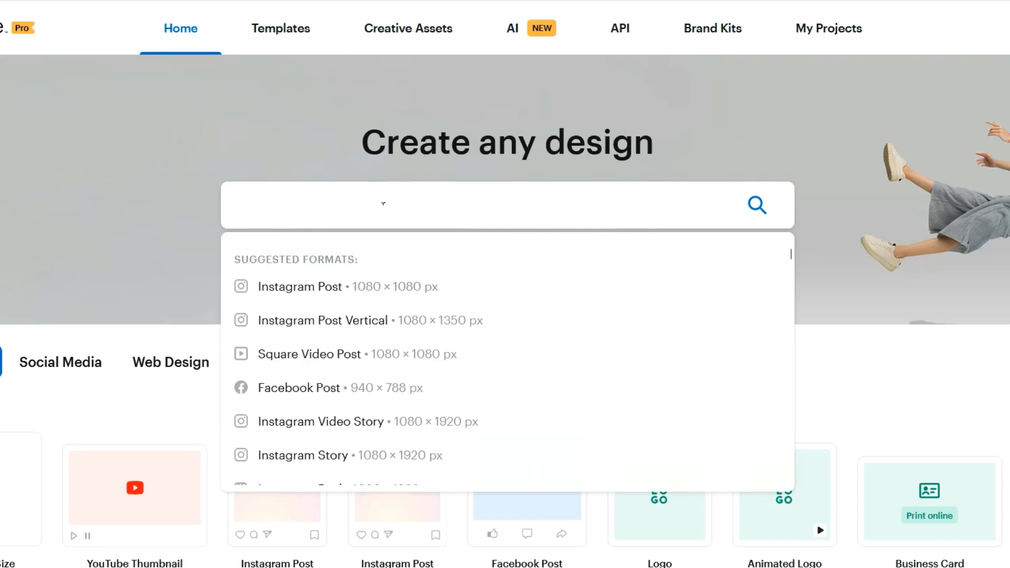
pyautogui.write('b')
pyautogui.write('er')
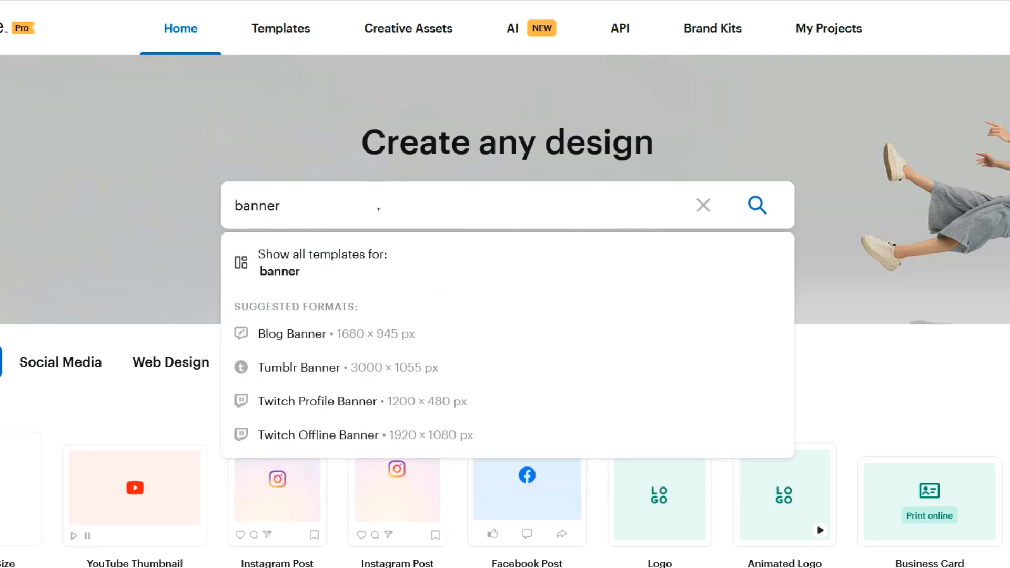
pyautogui.click(311, 340)
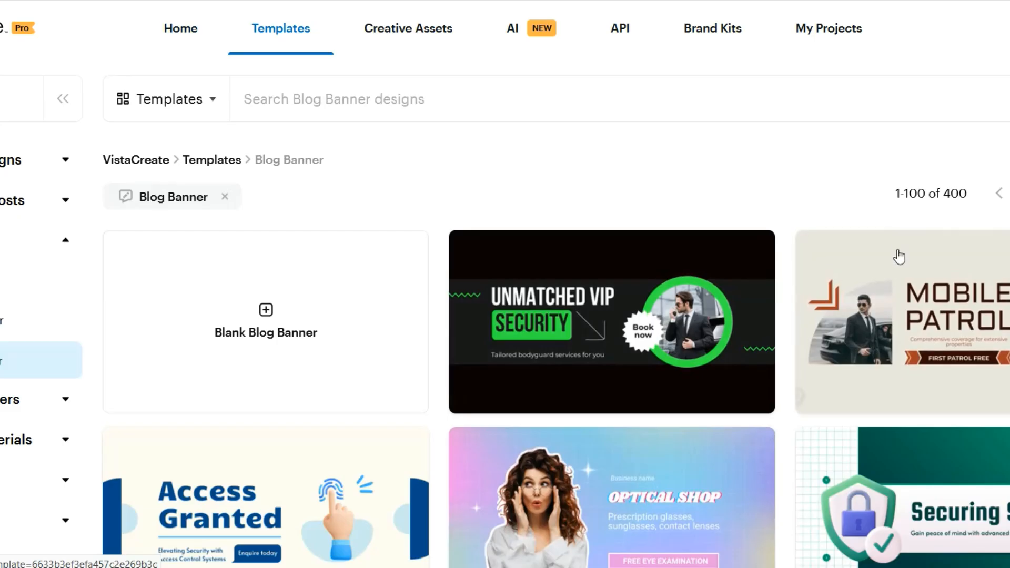
# Browse the available Blog Banner templates
pyautogui.scroll(-5, 898, 256)
pyautogui.scroll(1, 593, 312)
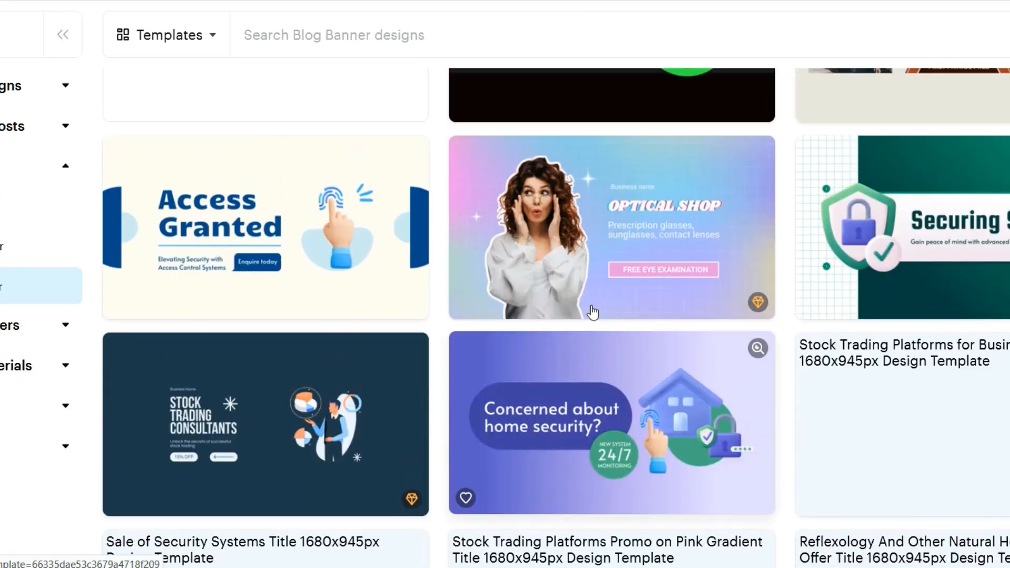
pyautogui.scroll(4, 602, 292)
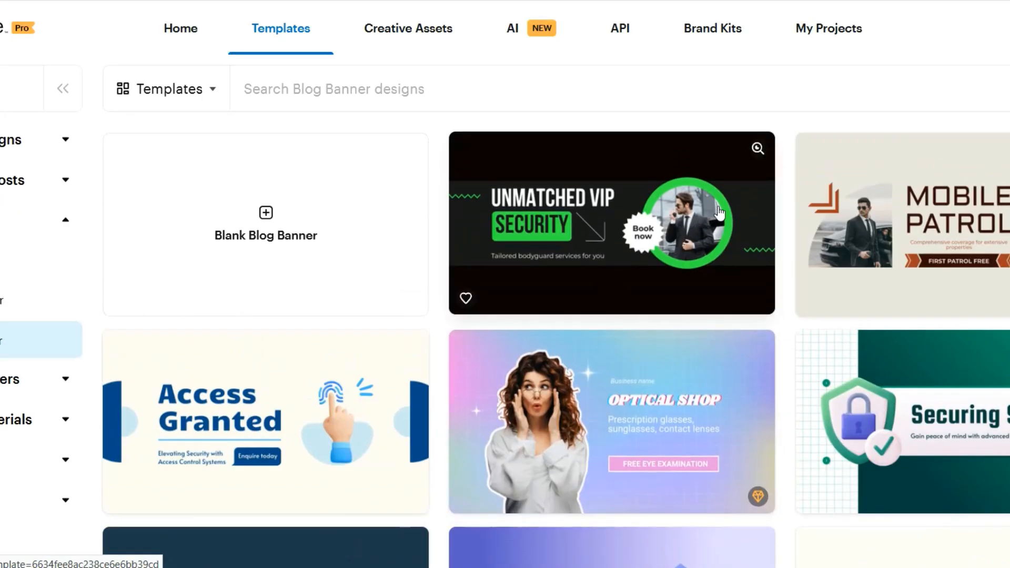
pyautogui.scroll(-7, 560, 370)
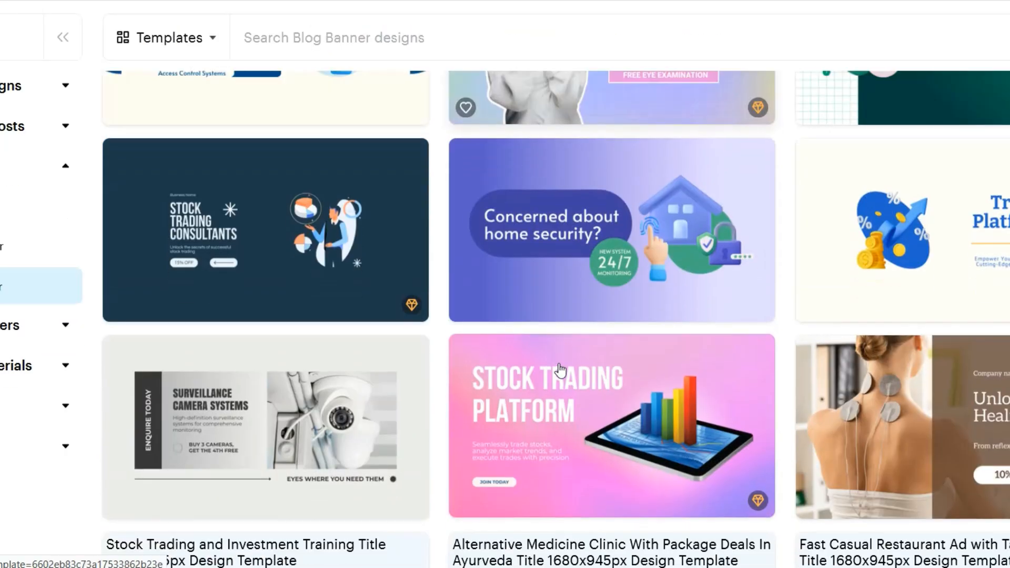
pyautogui.scroll(-1, 752, 347)
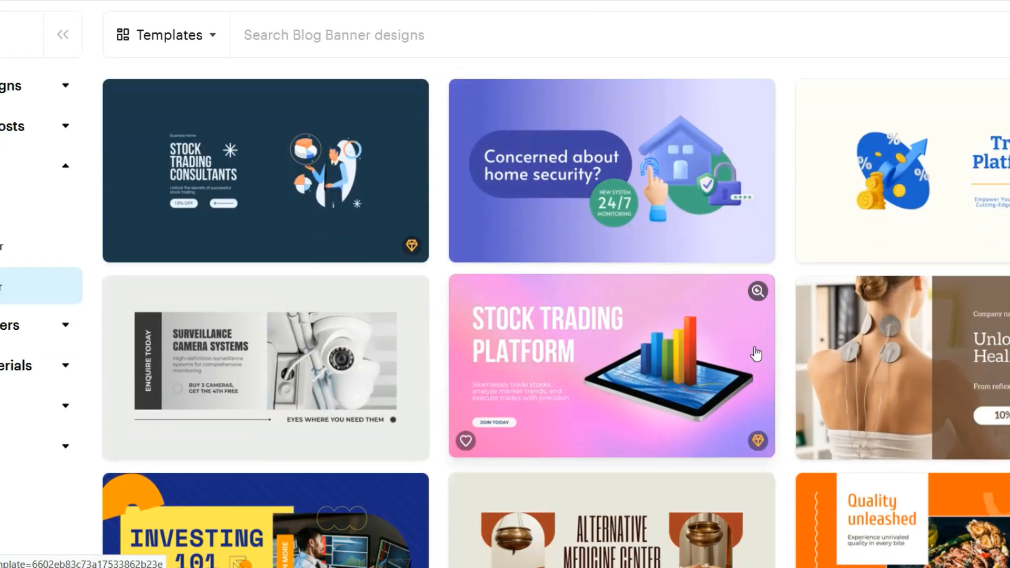
# Open the "The Comfort Food of Fast Casual" hot dog banner template for editing and select its heading text
pyautogui.scroll(-4, 752, 350)
pyautogui.scroll(-2, 629, 435)
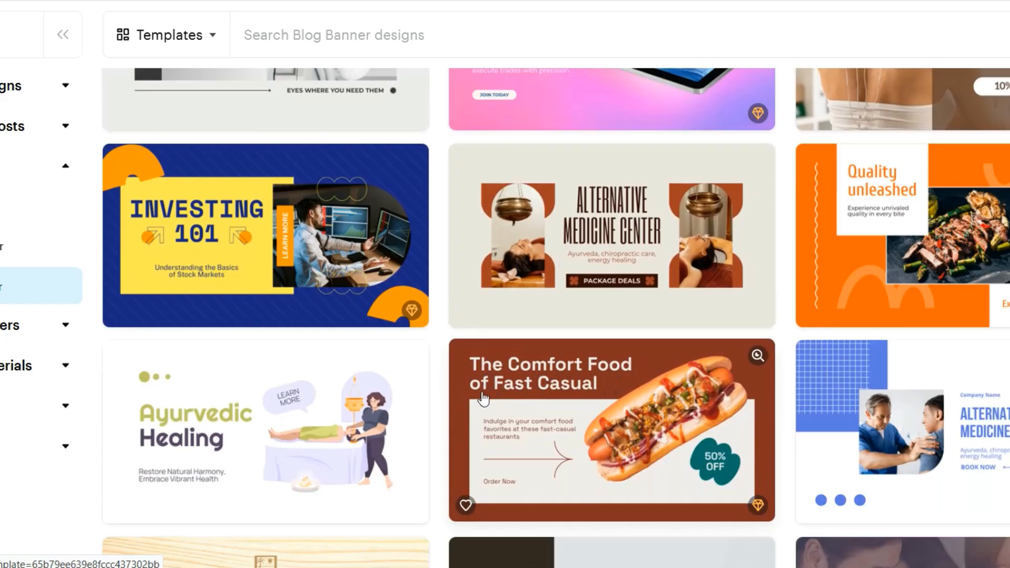
pyautogui.click(599, 385)
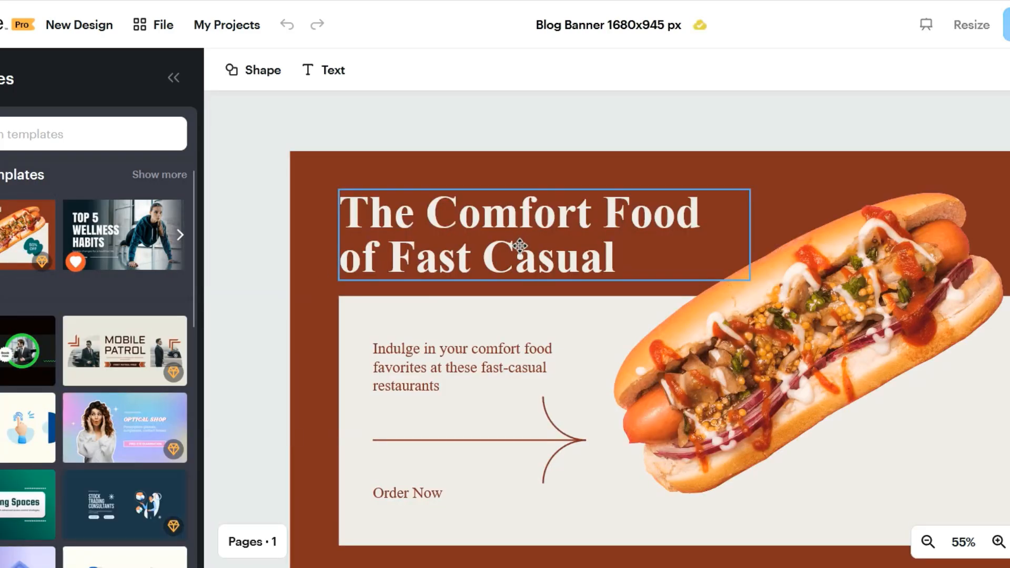
pyautogui.doubleClick(519, 246)
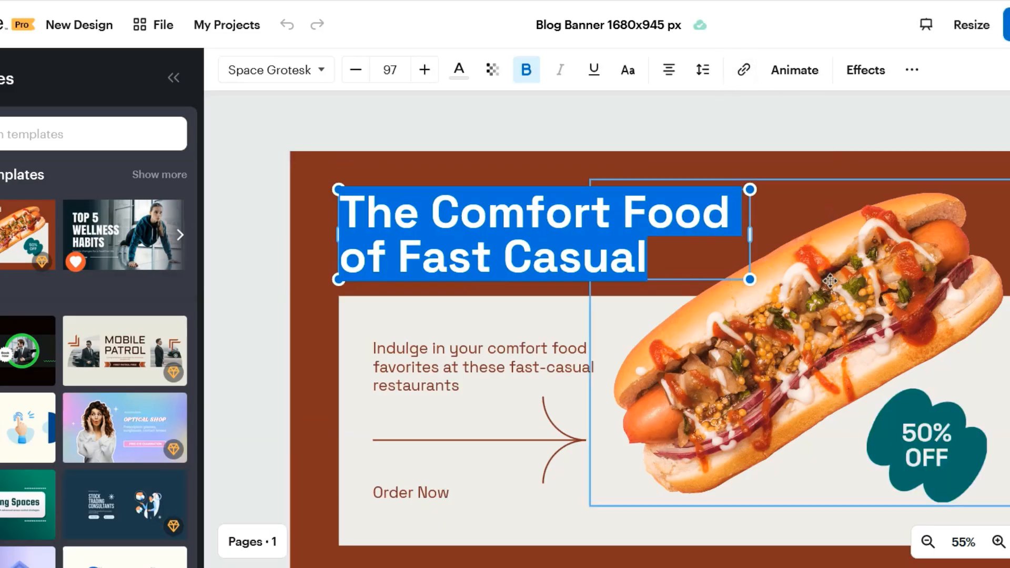
# Try the Flash animation on the hot dog photo
pyautogui.click(831, 307)
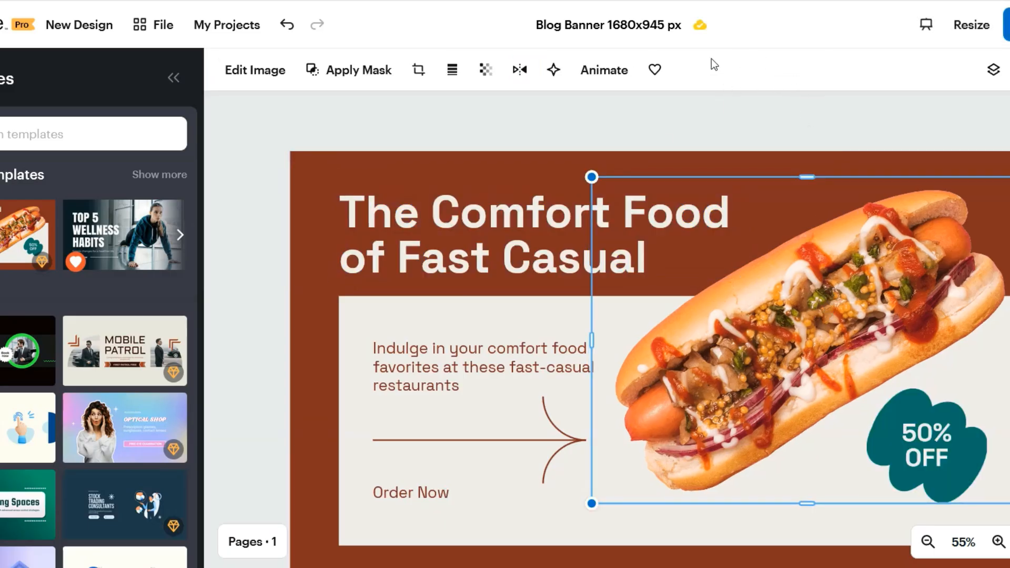
pyautogui.click(597, 74)
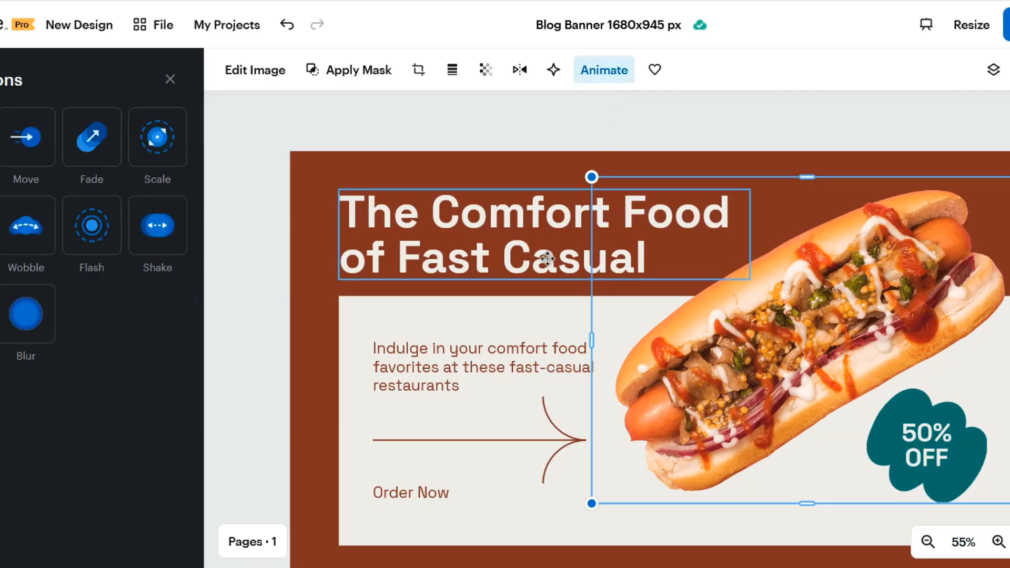
pyautogui.click(93, 239)
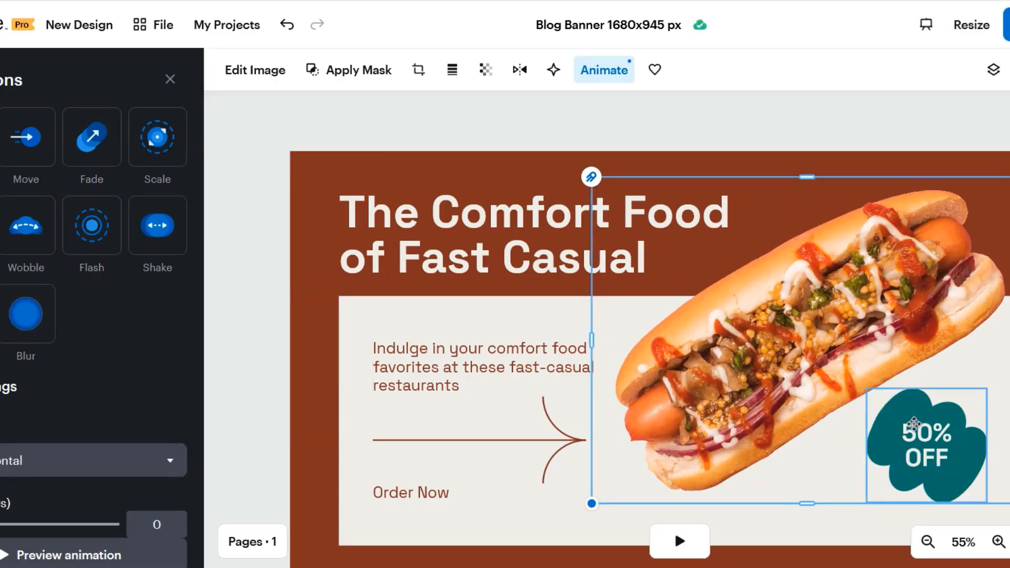
# Apply an animation to the teal badge shape behind the "50% OFF" text, and select that text
pyautogui.click(914, 411)
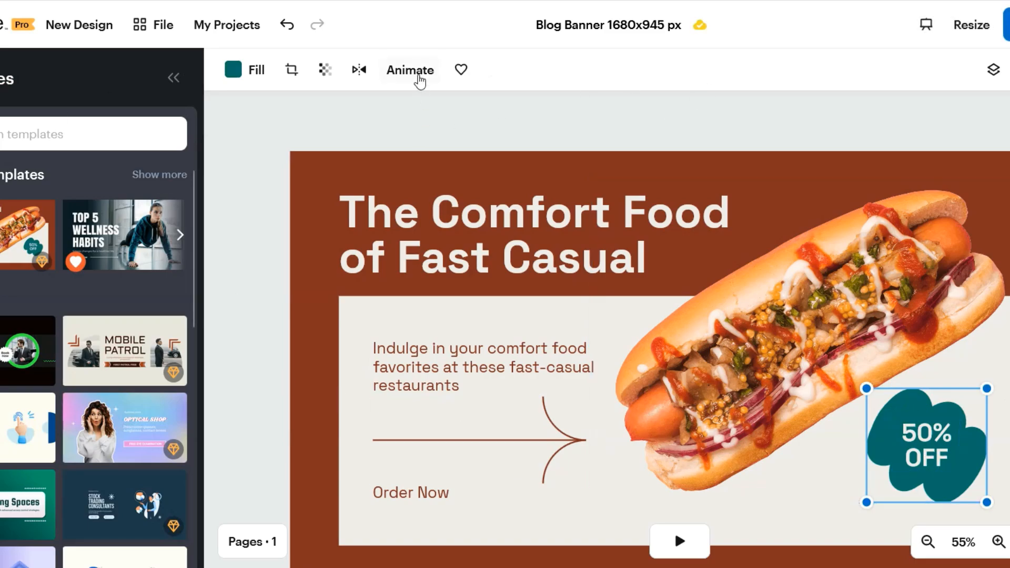
pyautogui.click(416, 71)
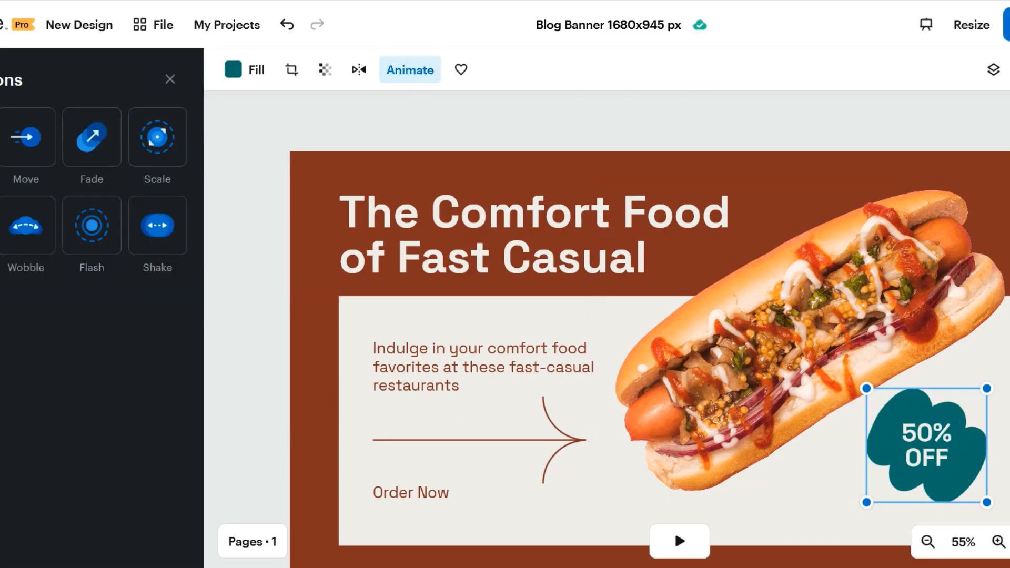
pyautogui.click(1, 314)
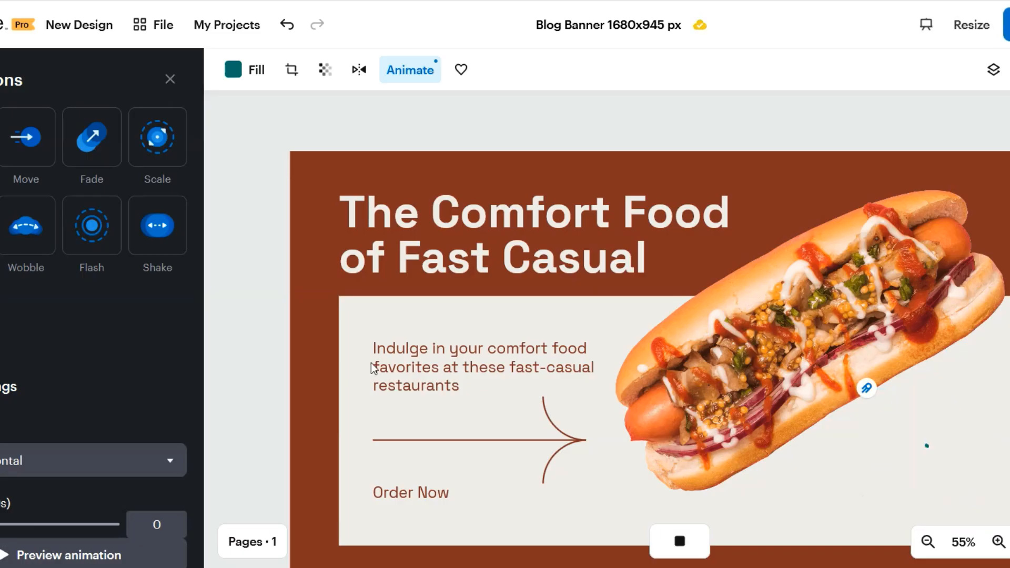
pyautogui.click(927, 456)
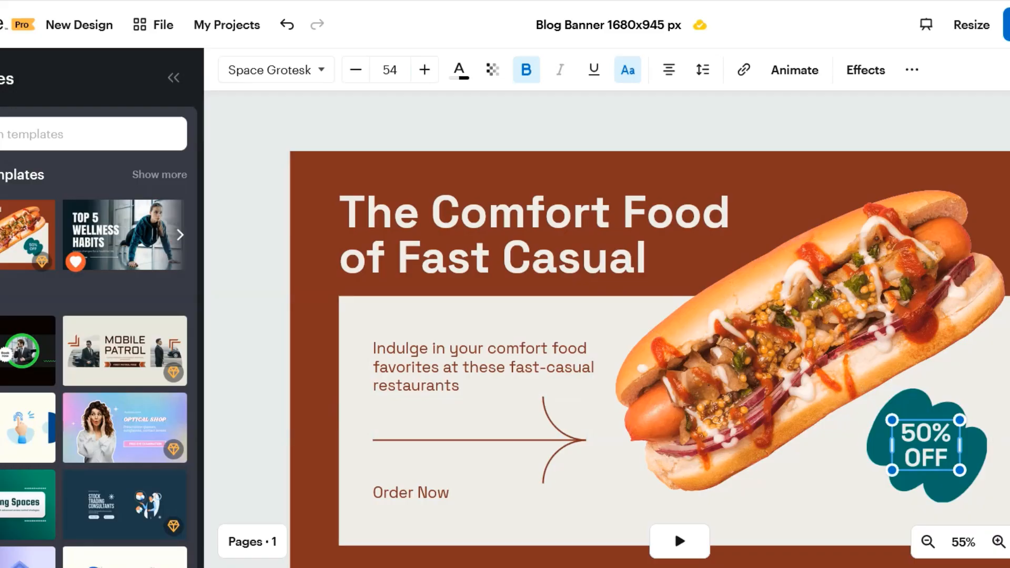
pyautogui.scroll(-2, 649, 328)
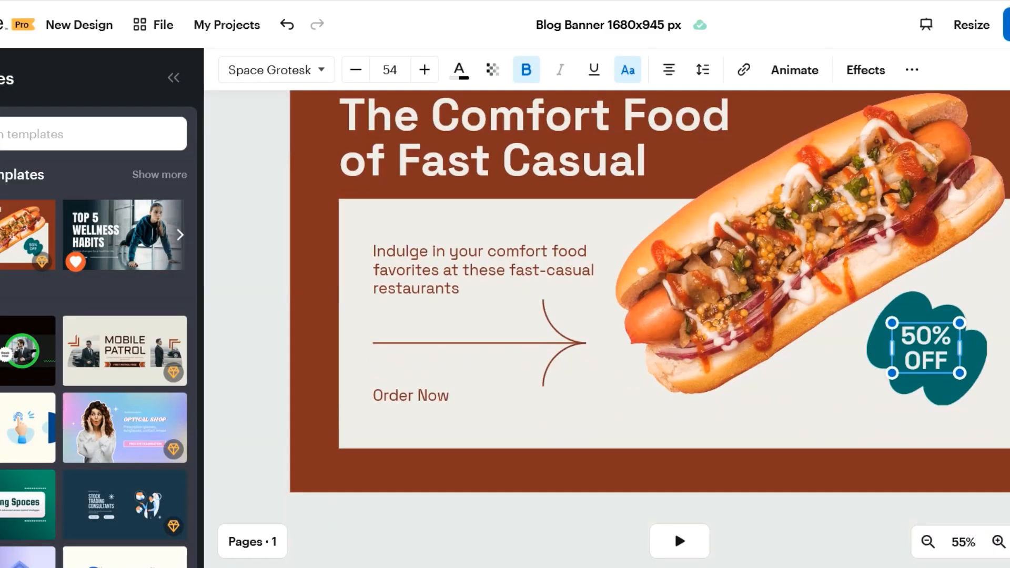